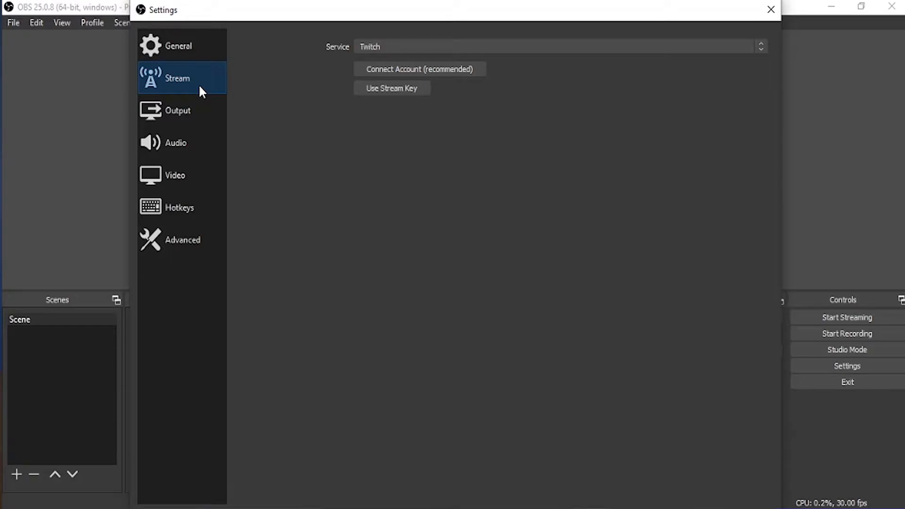
Switch the output settings to the Advanced output mode.
click(191, 110)
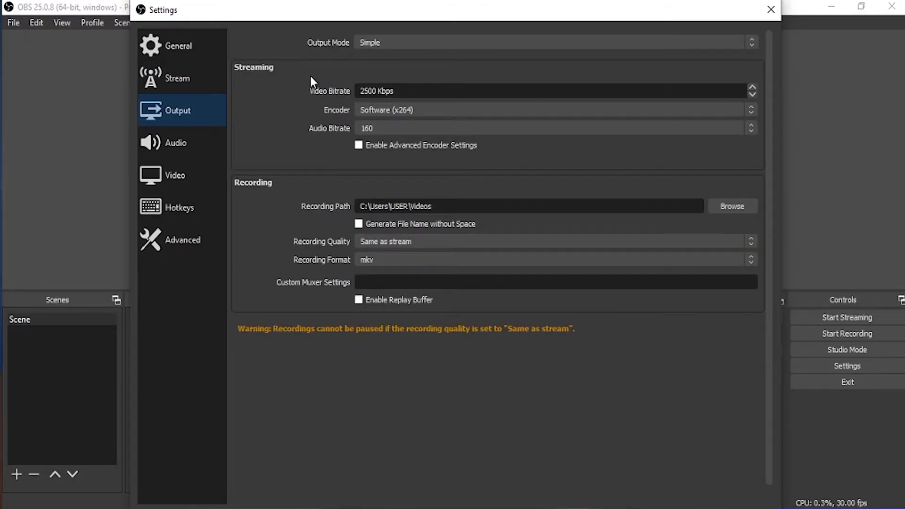
click(388, 42)
click(392, 62)
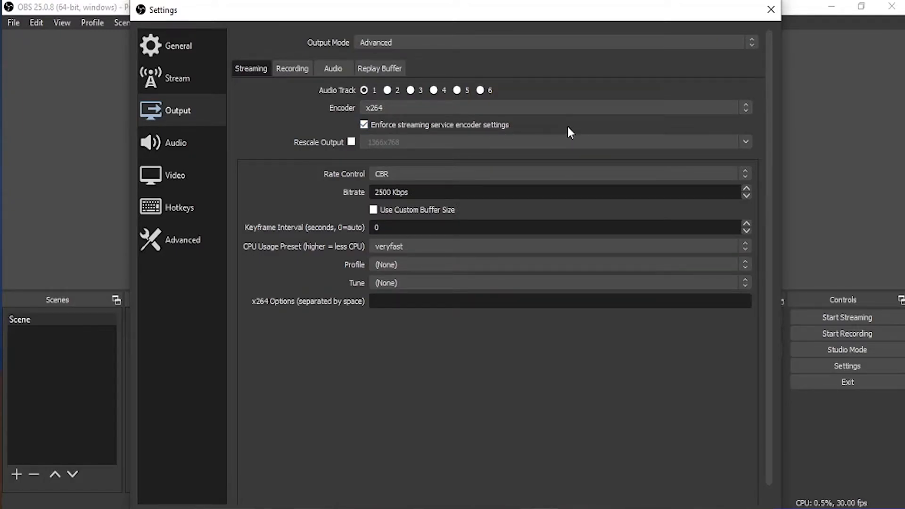
Keep x264 as the streaming encoder and choose CBR as its rate control.
click(592, 109)
click(391, 173)
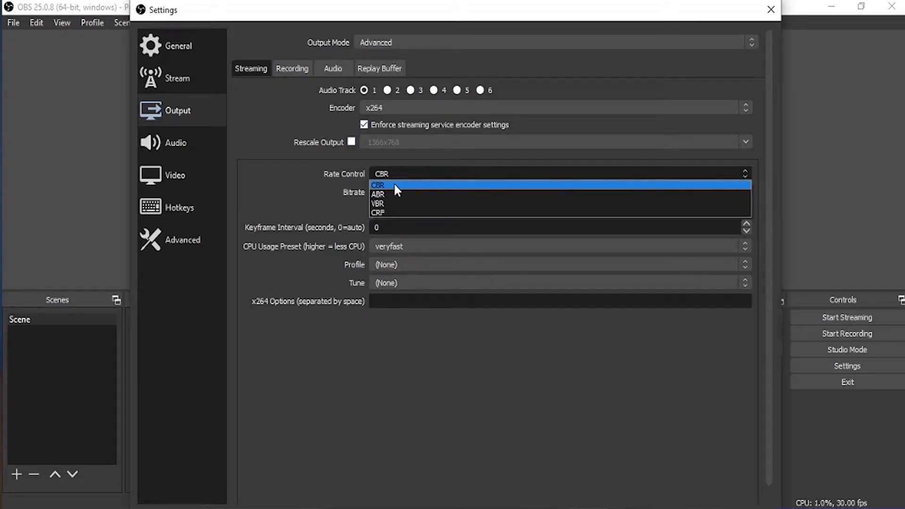
click(395, 186)
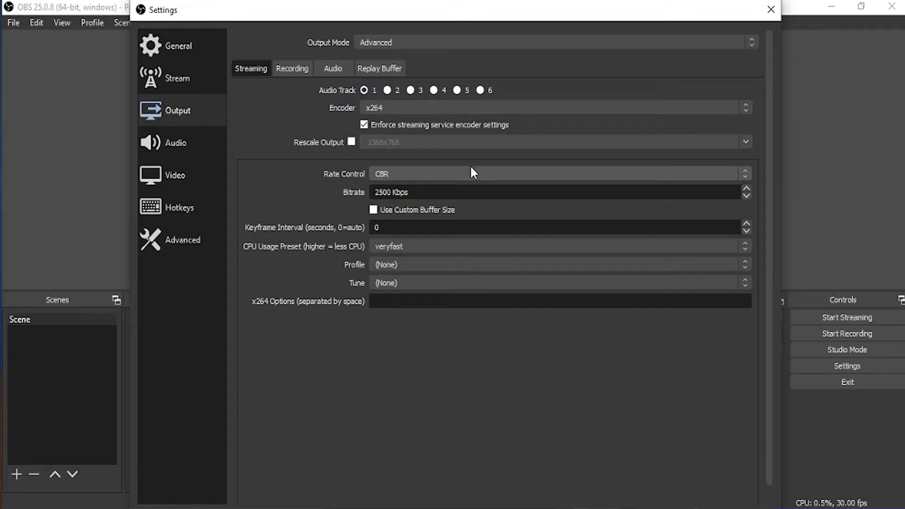
Set the x264 bitrate to 4500 Kbps and the keyframe interval to 2 seconds.
key(BackSpace)
text(3)
key(BackSpace)
text(4)
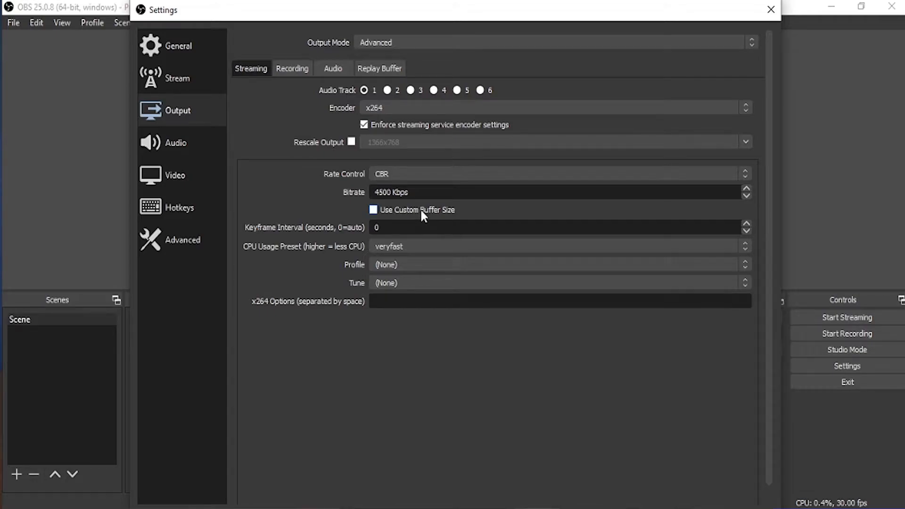
key(BackSpace)
text(2)
Set the x264 CPU usage preset to veryfast and the profile to main.
click(466, 245)
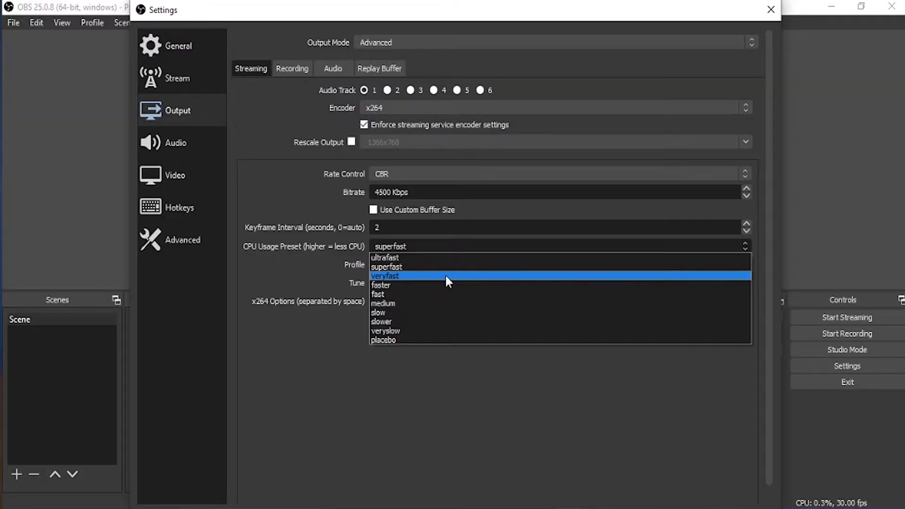
click(445, 267)
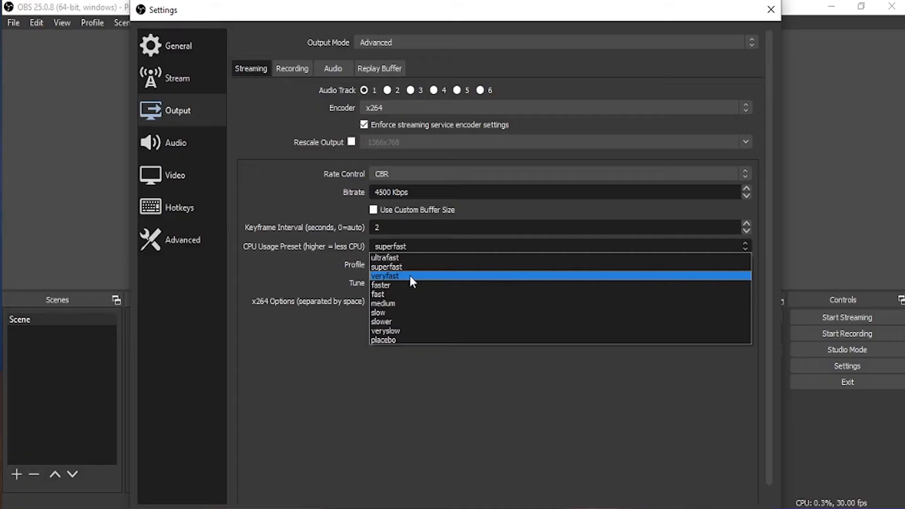
click(409, 276)
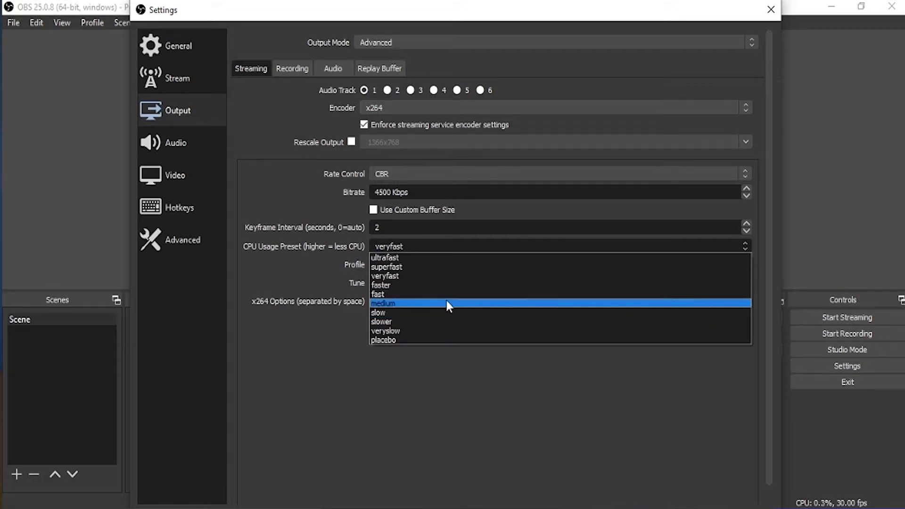
click(401, 304)
click(408, 248)
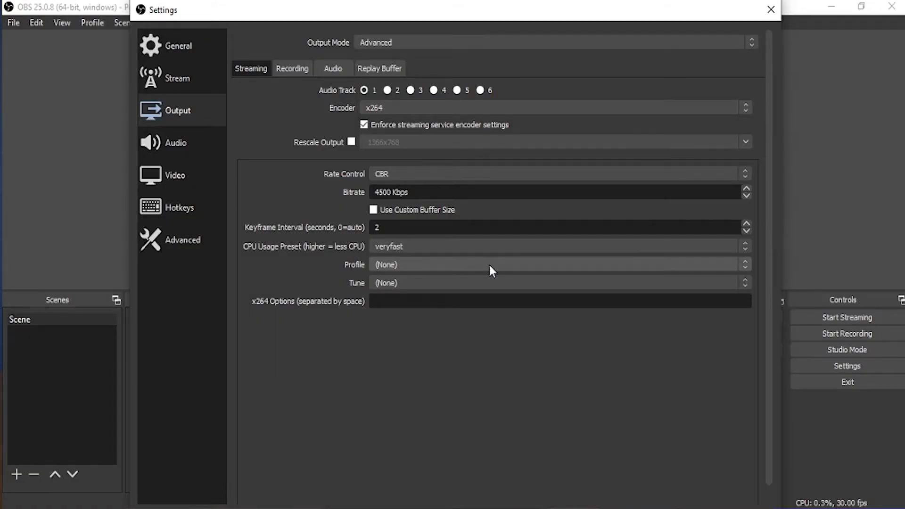
click(489, 263)
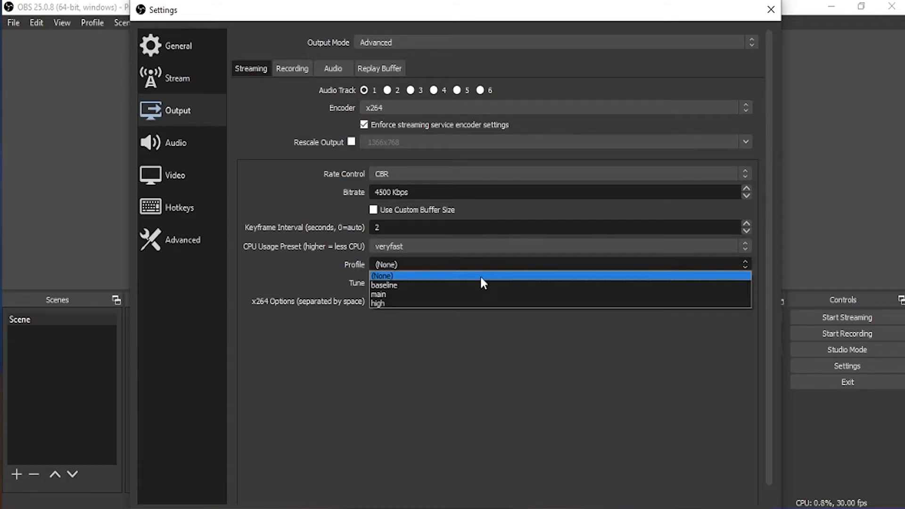
click(469, 294)
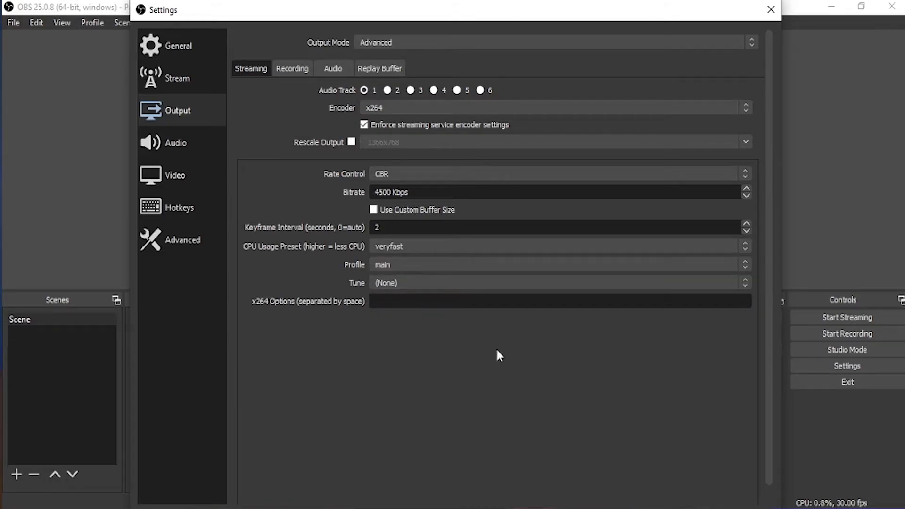
Change the streaming encoder to NVIDIA NVENC H.264 (new) with CBR rate control.
click(446, 111)
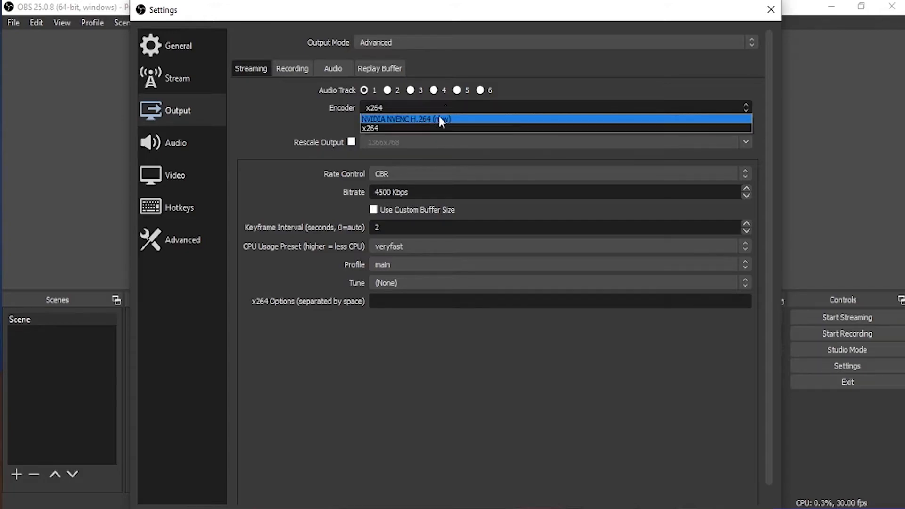
click(438, 119)
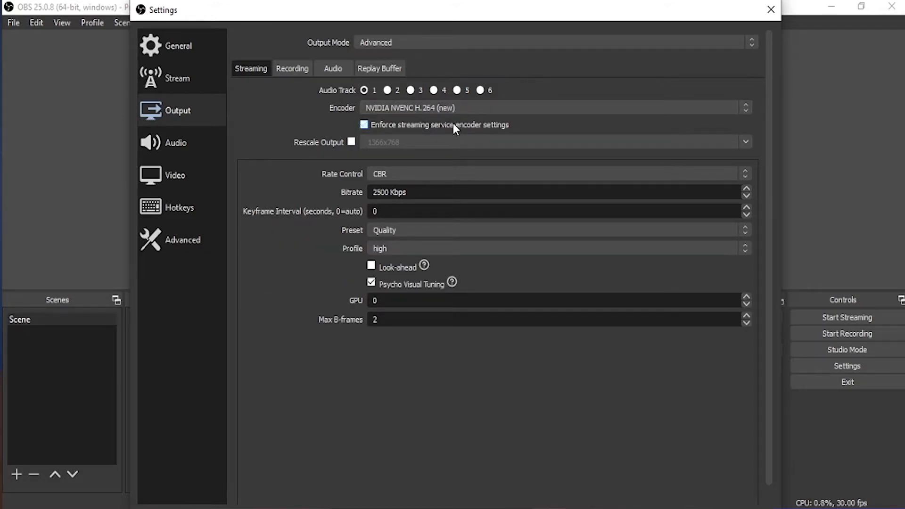
click(454, 174)
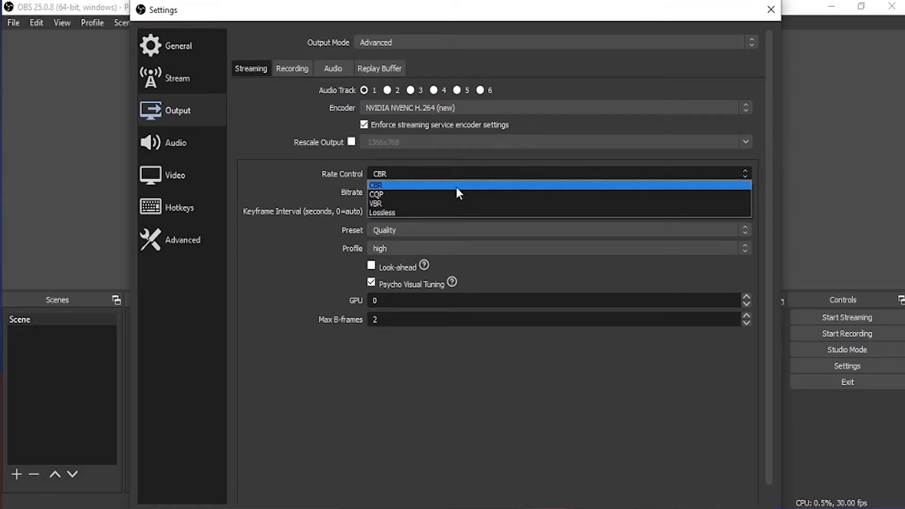
click(456, 187)
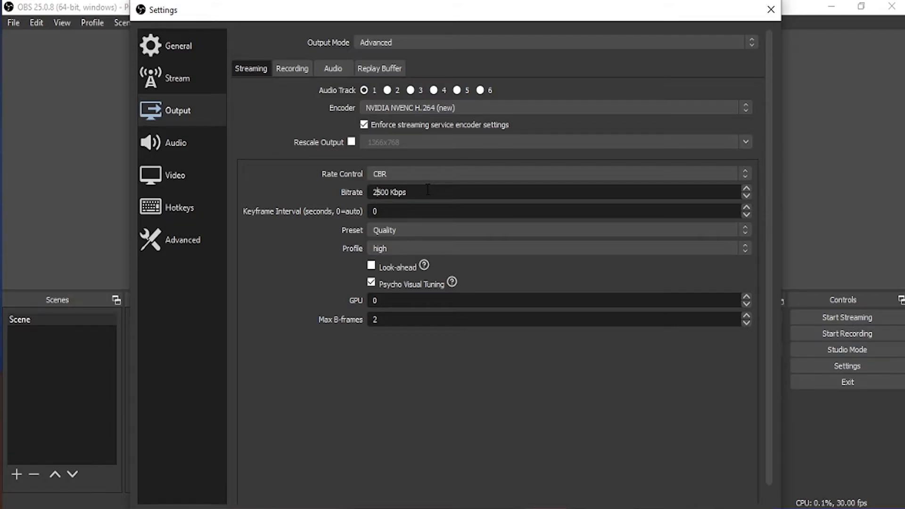
Set the NVENC bitrate to 4500 Kbps and the keyframe interval to 2 seconds.
key(BackSpace)
text(3)
key(BackSpace)
text(4)
key(BackSpace)
text(2)
Set the NVENC preset to Max Quality and the profile to main.
click(457, 231)
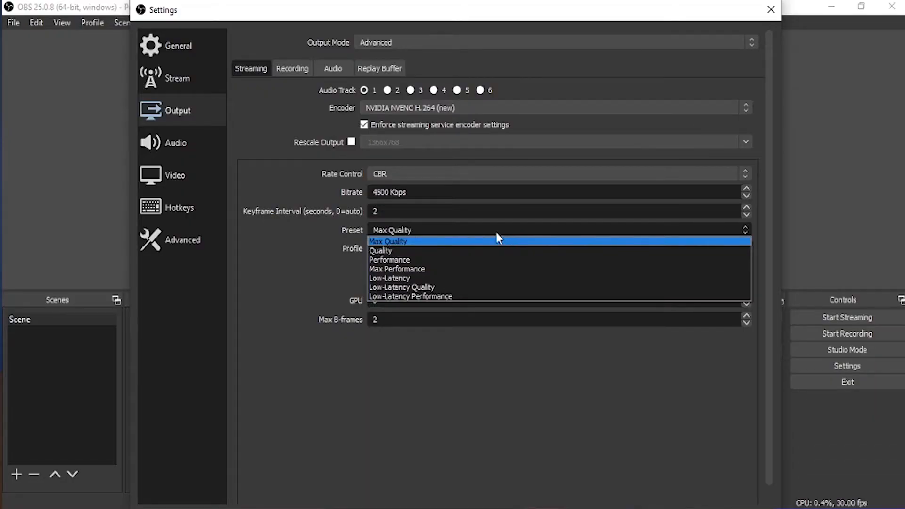
click(473, 242)
click(474, 248)
click(470, 269)
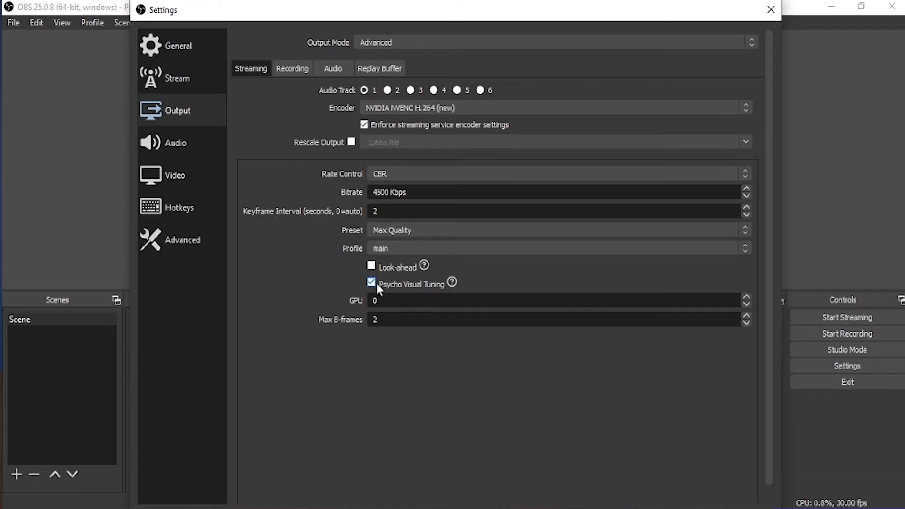
Set the maximum number of B-frames for the NVENC encoder to 4.
click(410, 317)
key(BackSpace)
text(4)
Set the desktop audio device to VoiceMeeter Input (VB-Audio VoiceMeeter VAIO) and the first Mic/Auxiliary device to Microphone (Voicemod Virtual Audio Device (WDM)).
click(195, 150)
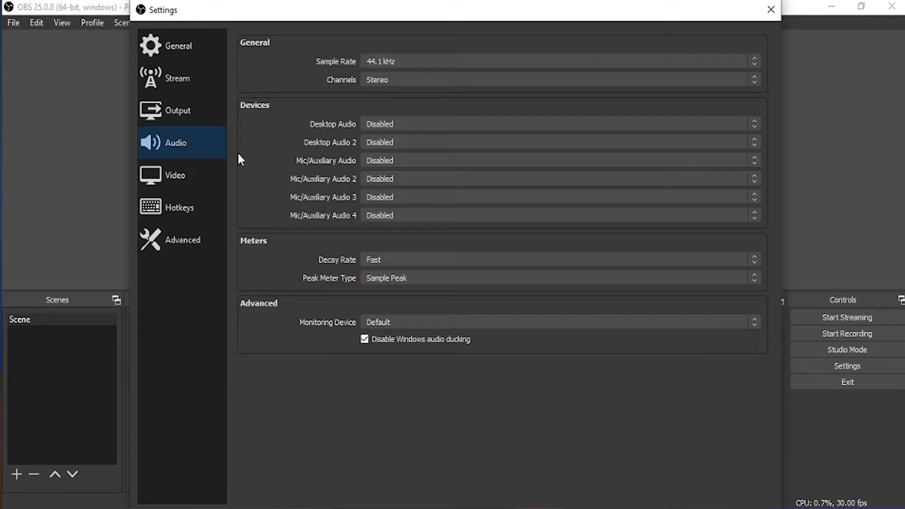
click(533, 125)
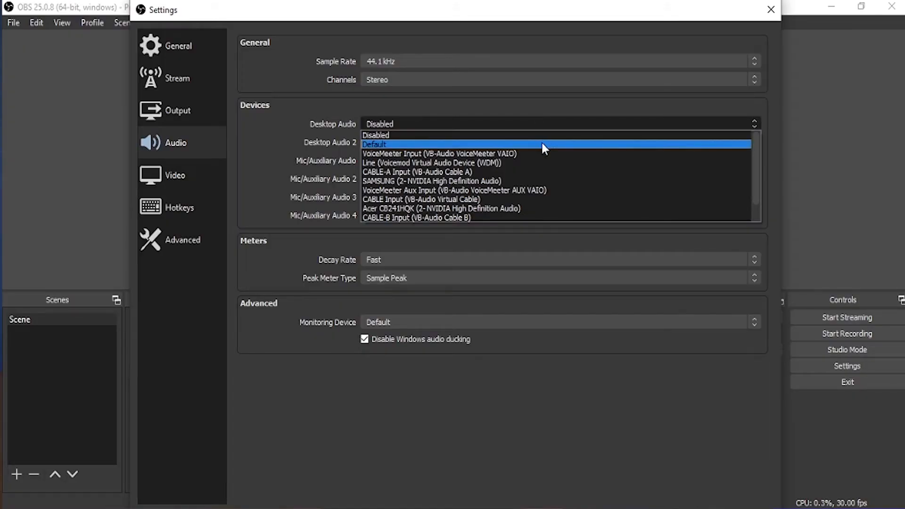
click(544, 155)
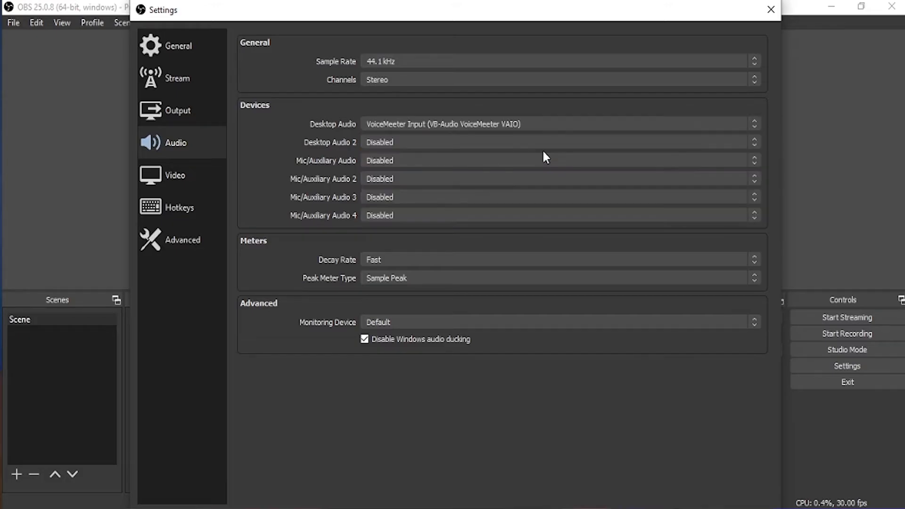
click(543, 156)
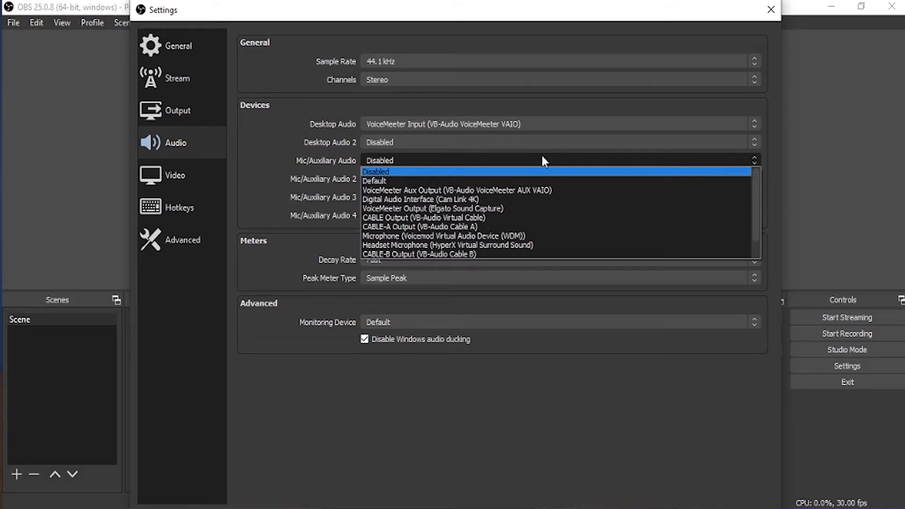
click(538, 238)
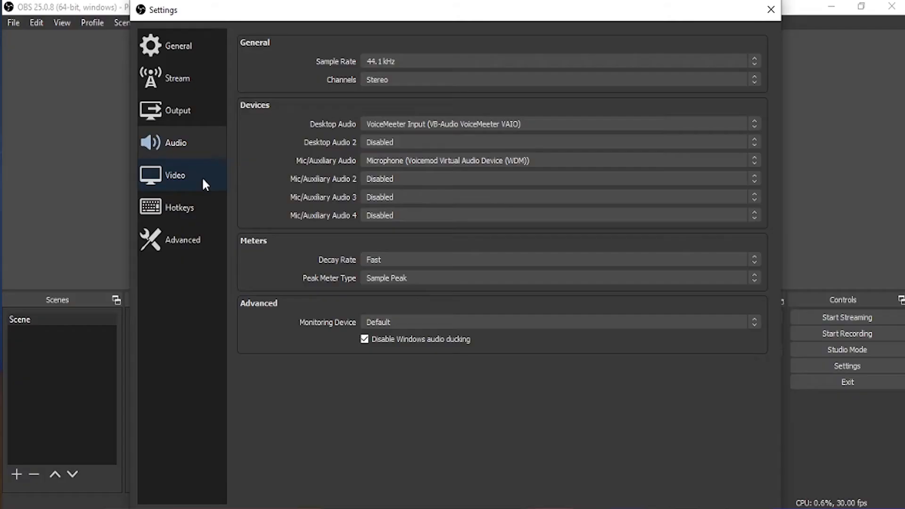
Set both the base canvas resolution and the scaled output resolution to 1280x720 in the video settings.
click(204, 182)
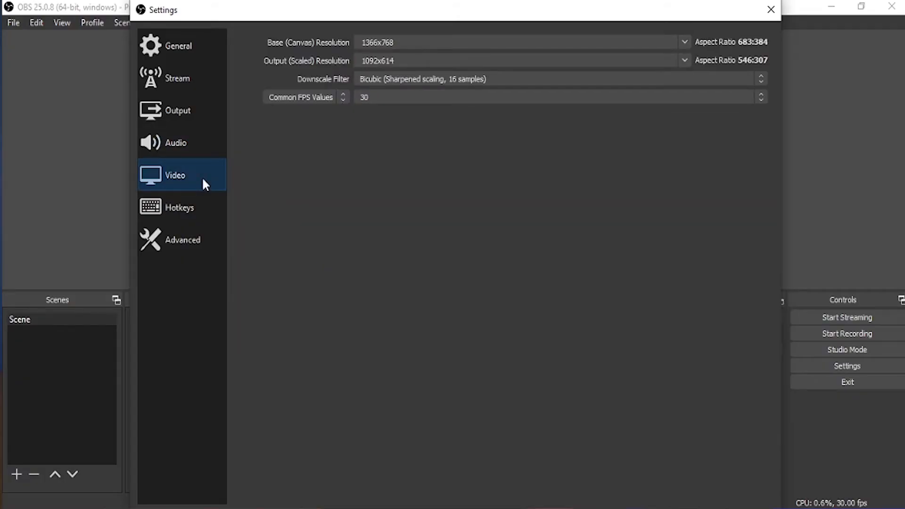
click(685, 37)
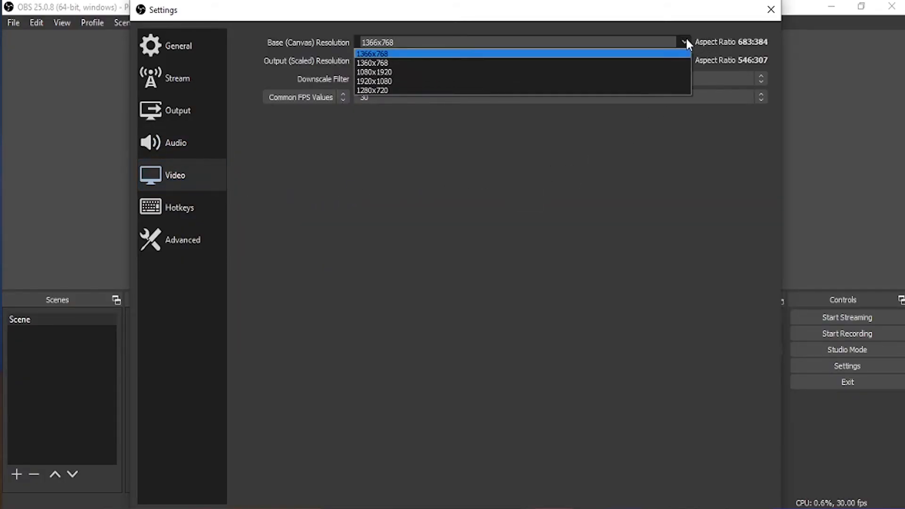
click(445, 89)
click(685, 64)
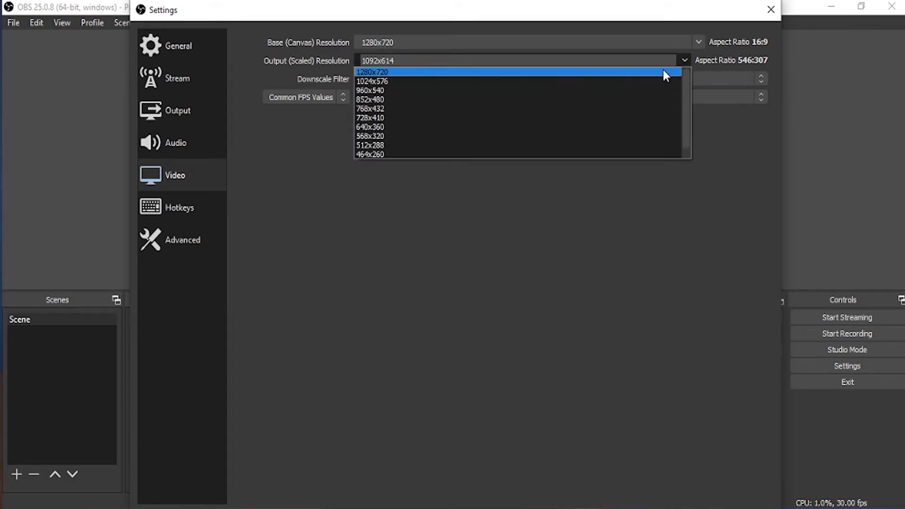
click(660, 70)
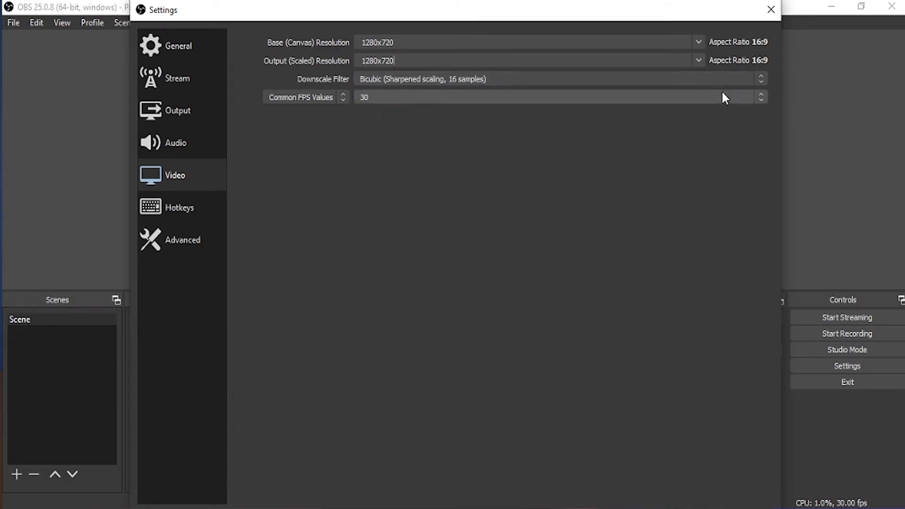